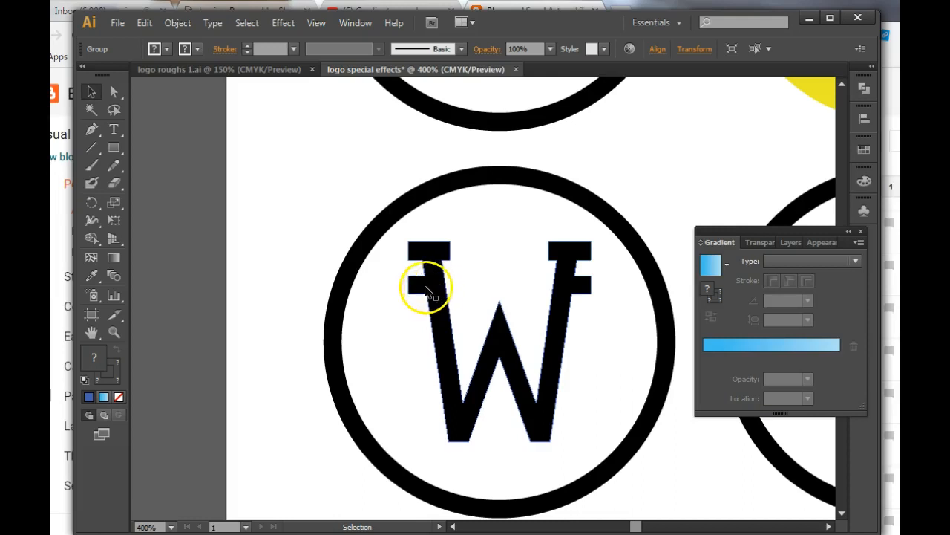
Isolate the W inside the ringed logo group and fill it with light grey CBC8CC.
{"action": "left_click_drag", "start_coordinate": [302, 206], "coordinate": [377, 257]}
{"action": "left_click", "coordinate": [352, 277]}
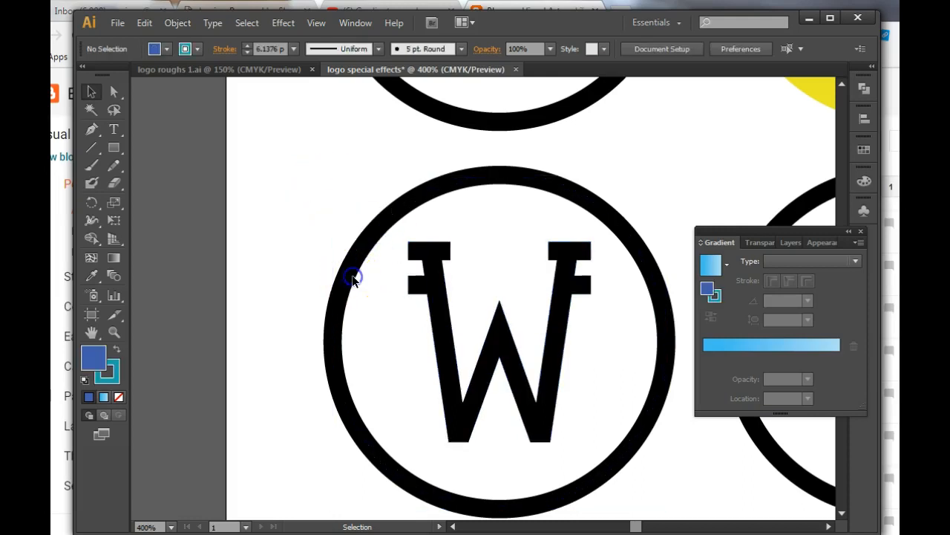
{"action": "left_click", "coordinate": [439, 315]}
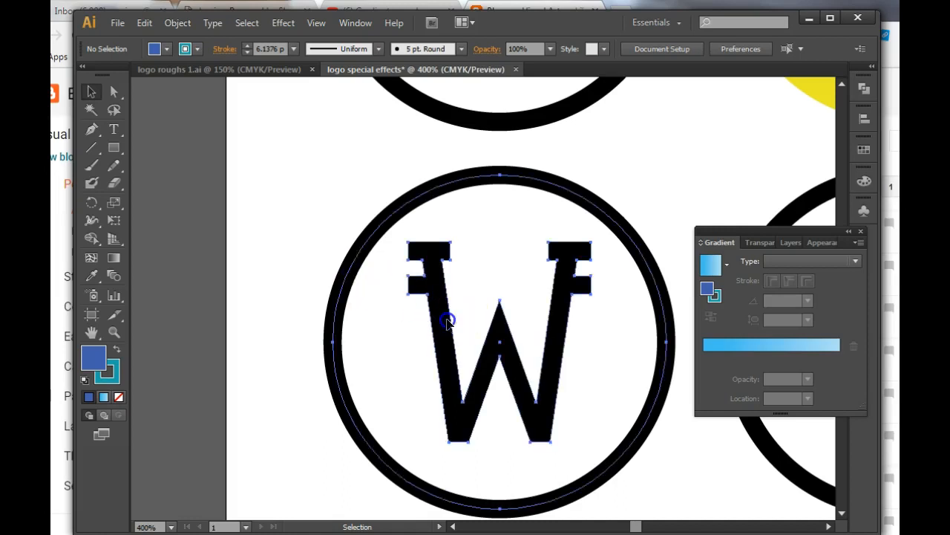
{"action": "double_click", "coordinate": [439, 338]}
{"action": "left_click", "coordinate": [437, 335]}
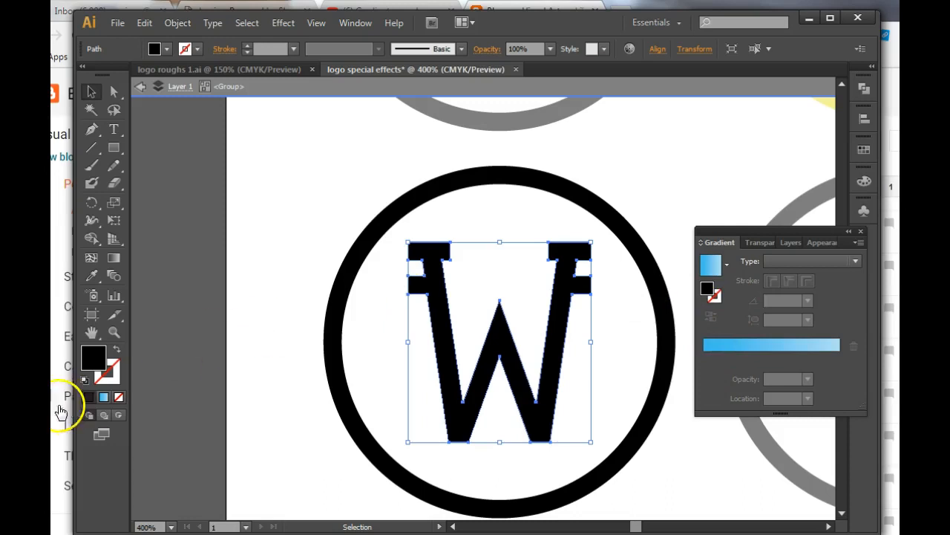
{"action": "double_click", "coordinate": [94, 357]}
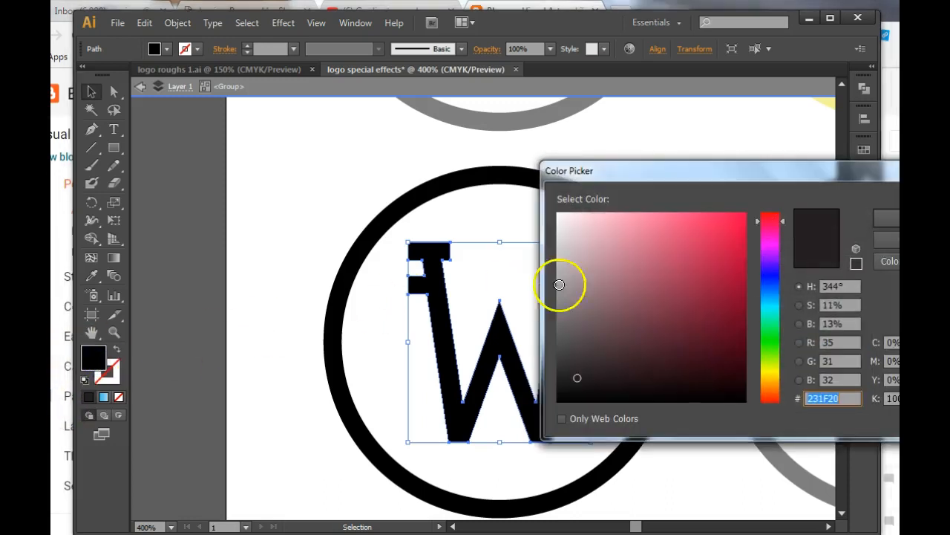
{"action": "left_click", "coordinate": [766, 251]}
{"action": "left_click", "coordinate": [561, 250]}
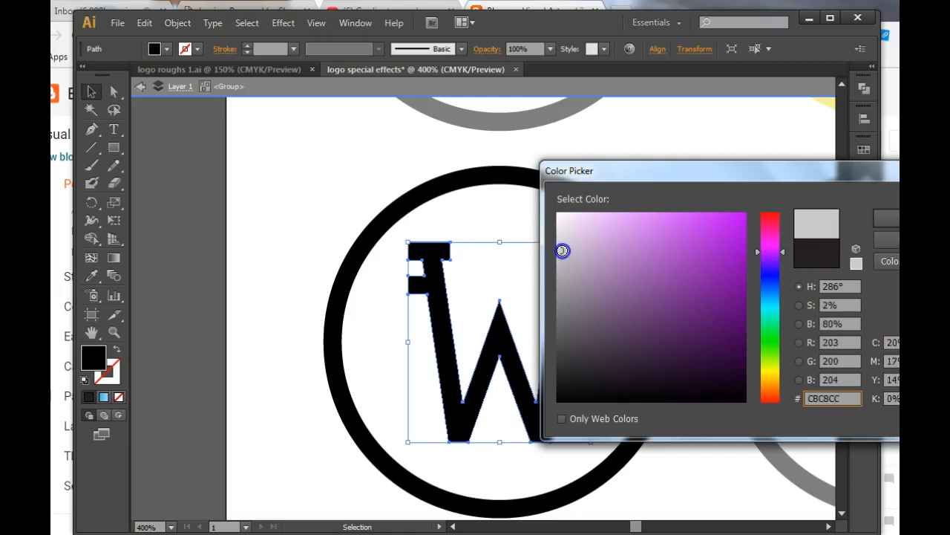
{"action": "key", "text": "Return"}
{"action": "double_click", "coordinate": [197, 248]}
Start a Drop Shadow effect on the grey W alone, with the preview enabled.
{"action": "left_click", "coordinate": [438, 342]}
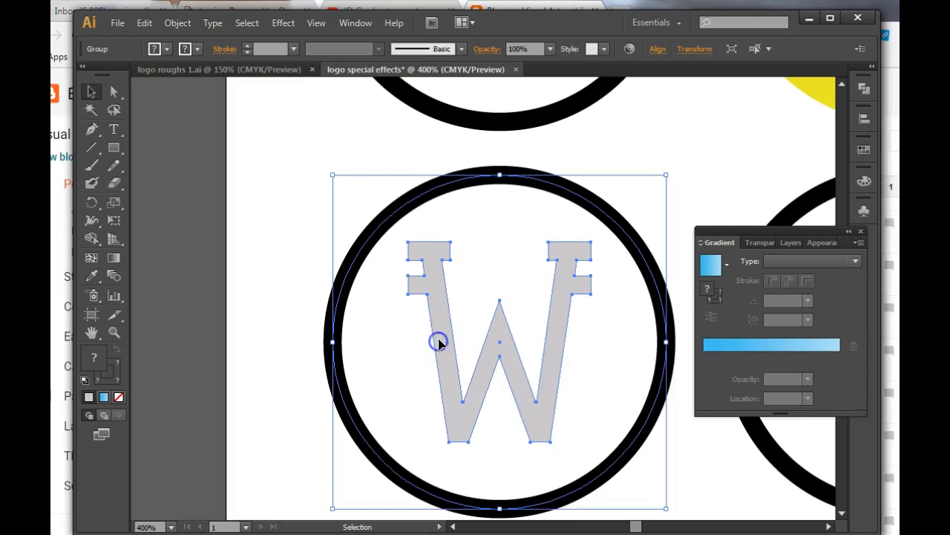
{"action": "double_click", "coordinate": [428, 294]}
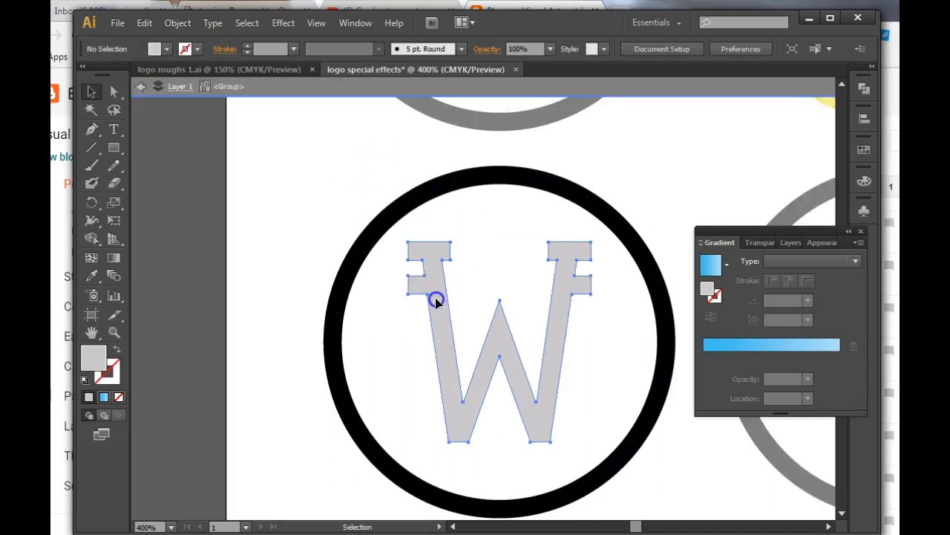
{"action": "left_click", "coordinate": [436, 300]}
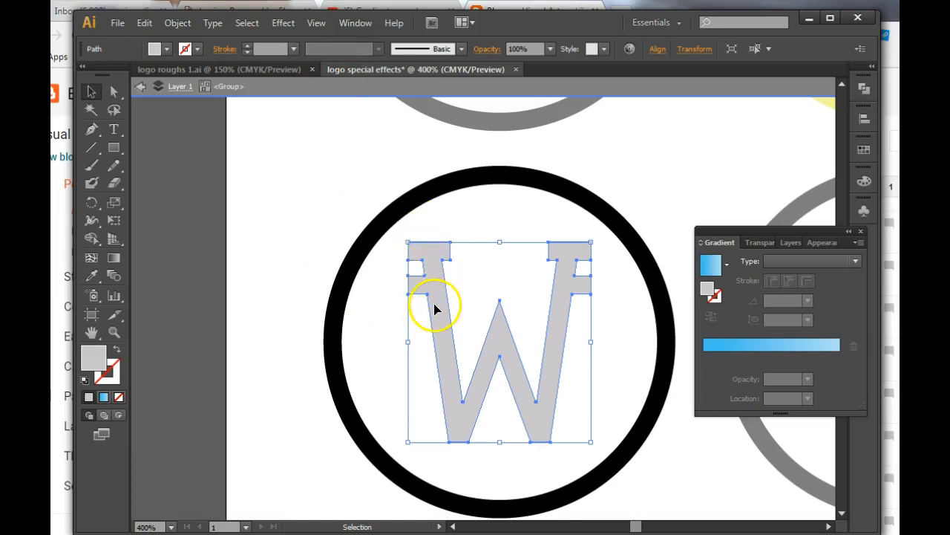
{"action": "left_click", "coordinate": [282, 23]}
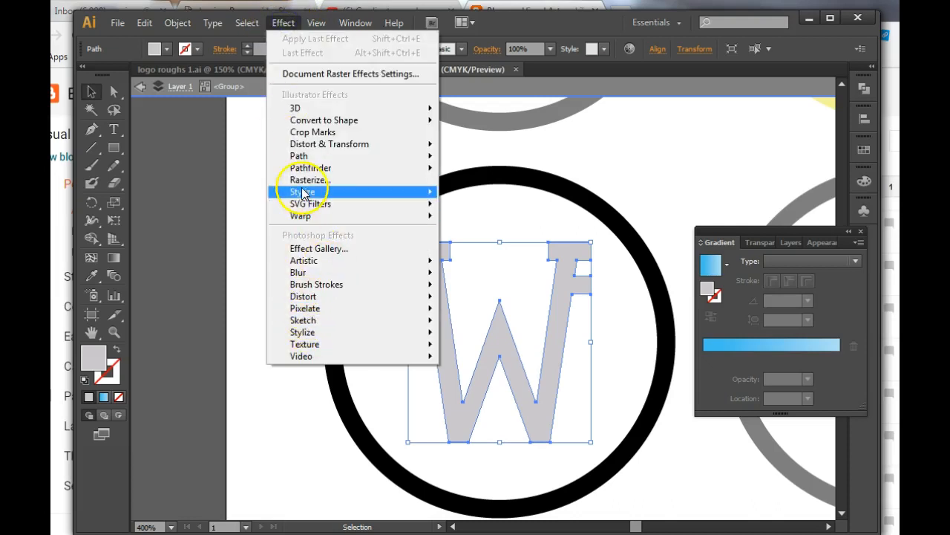
{"action": "mouse_move", "coordinate": [306, 196]}
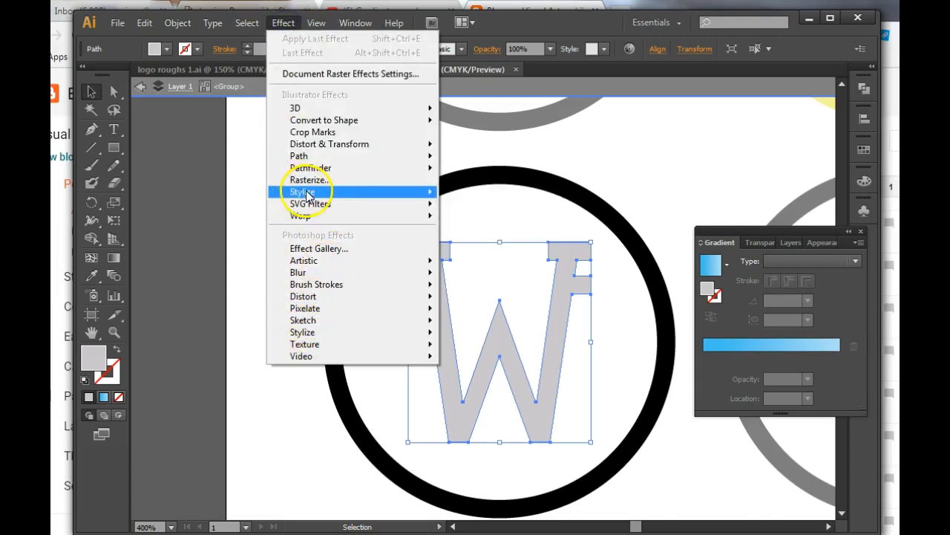
{"action": "left_click", "coordinate": [481, 195]}
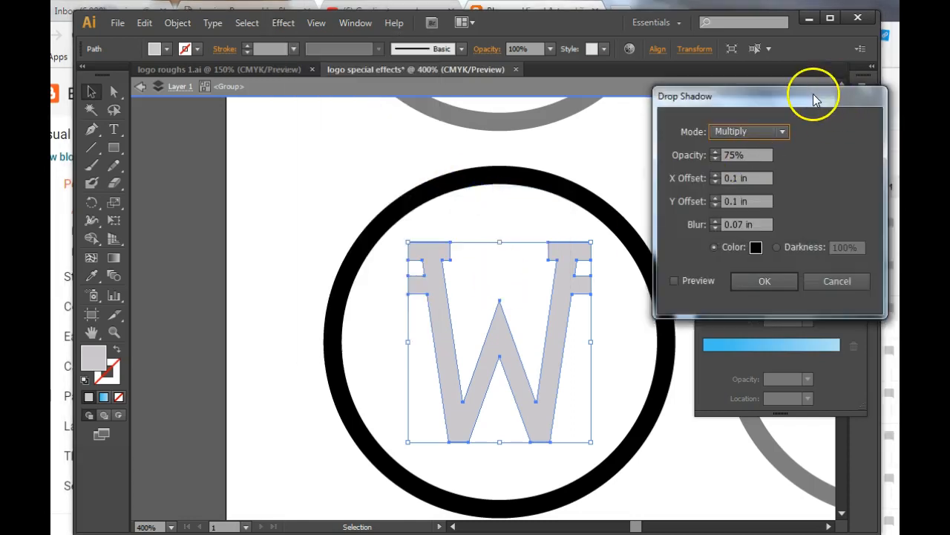
{"action": "left_click", "coordinate": [674, 281]}
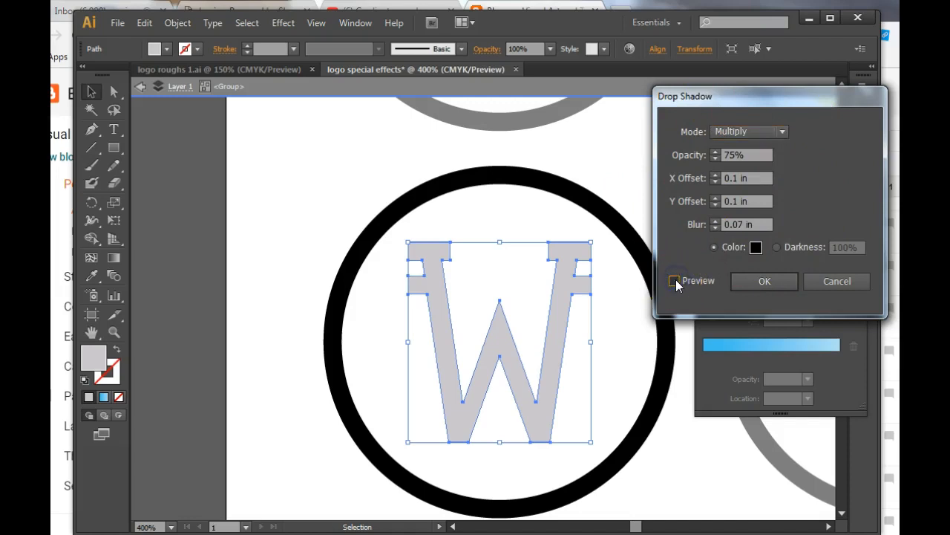
{"action": "left_click", "coordinate": [675, 281]}
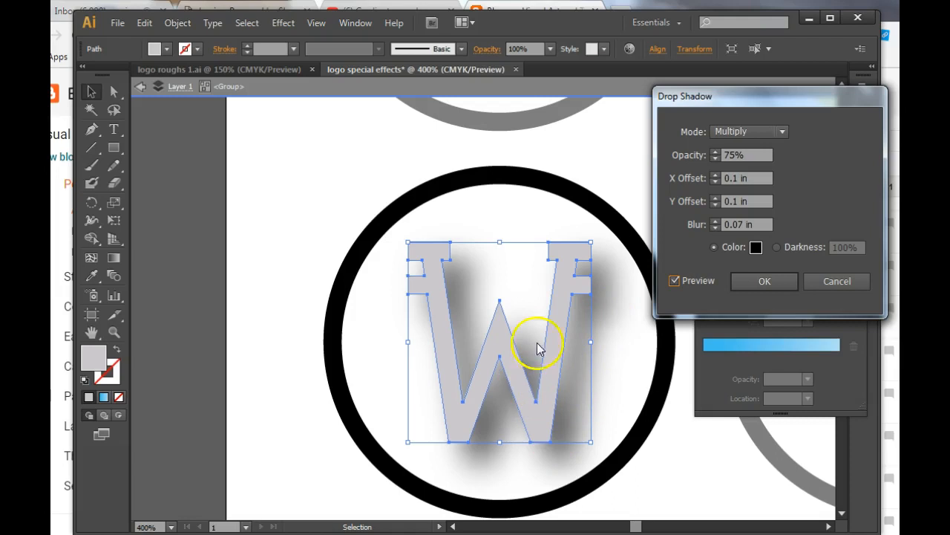
Set the drop shadow's X and Y offsets to 0.01 in.
{"action": "left_click", "coordinate": [740, 178]}
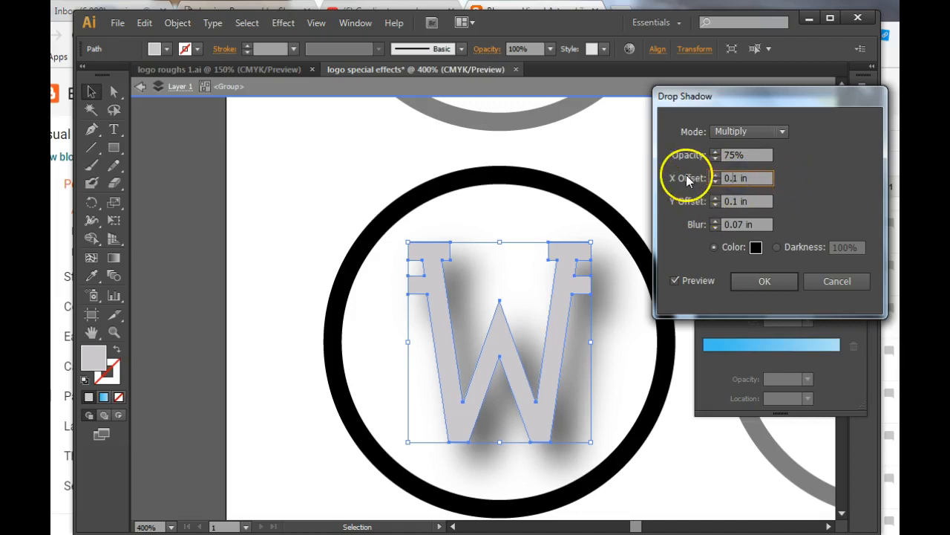
{"action": "left_click", "coordinate": [688, 239]}
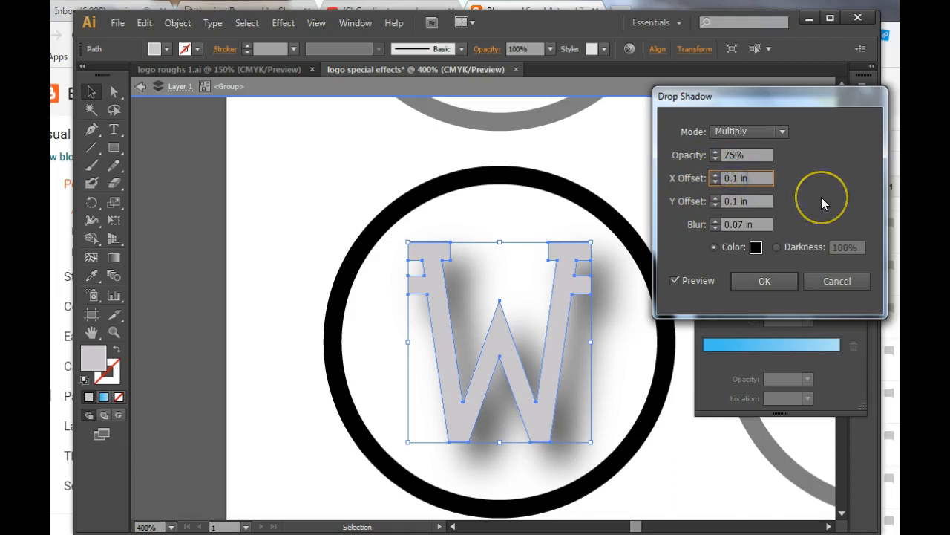
{"action": "type", "text": "0"}
{"action": "left_click", "coordinate": [741, 201]}
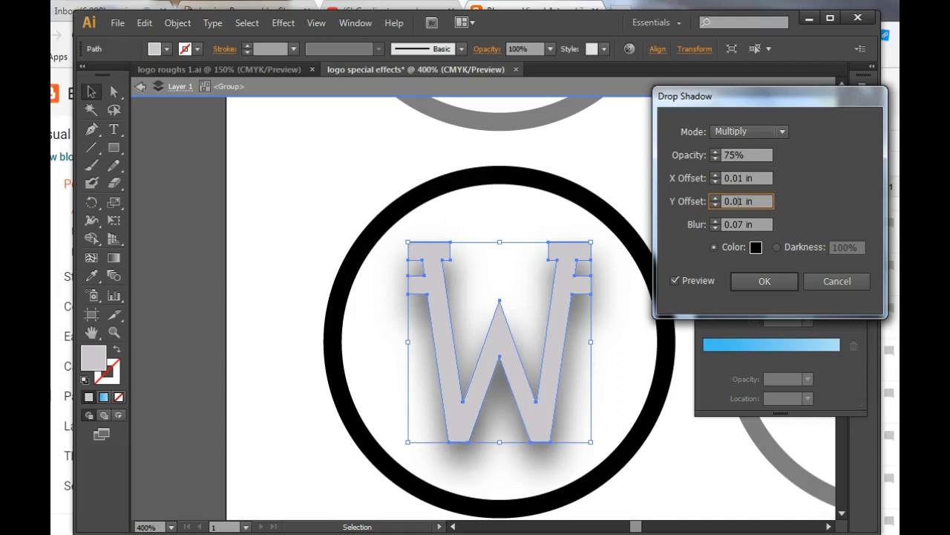
Try a blur of 0.01 in on the W's drop shadow.
{"action": "left_click", "coordinate": [734, 224]}
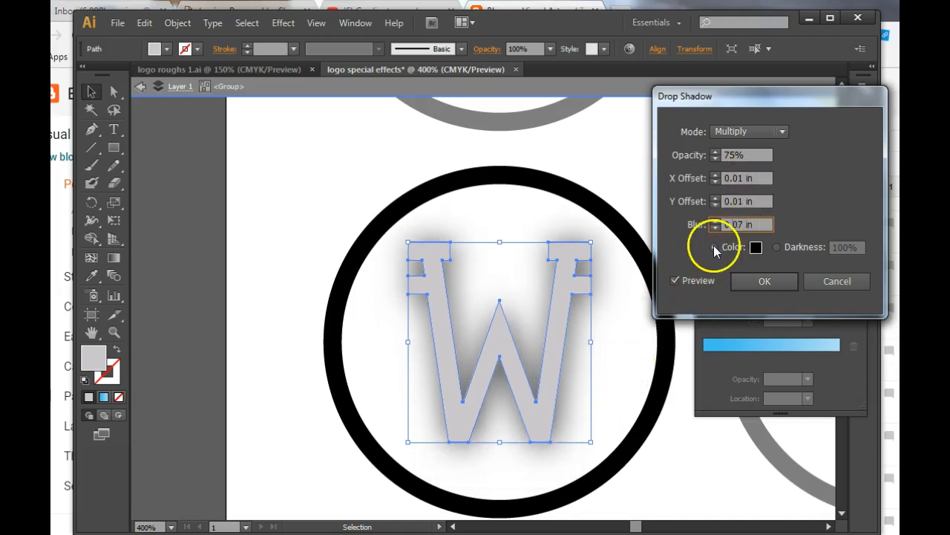
{"action": "left_click", "coordinate": [741, 199]}
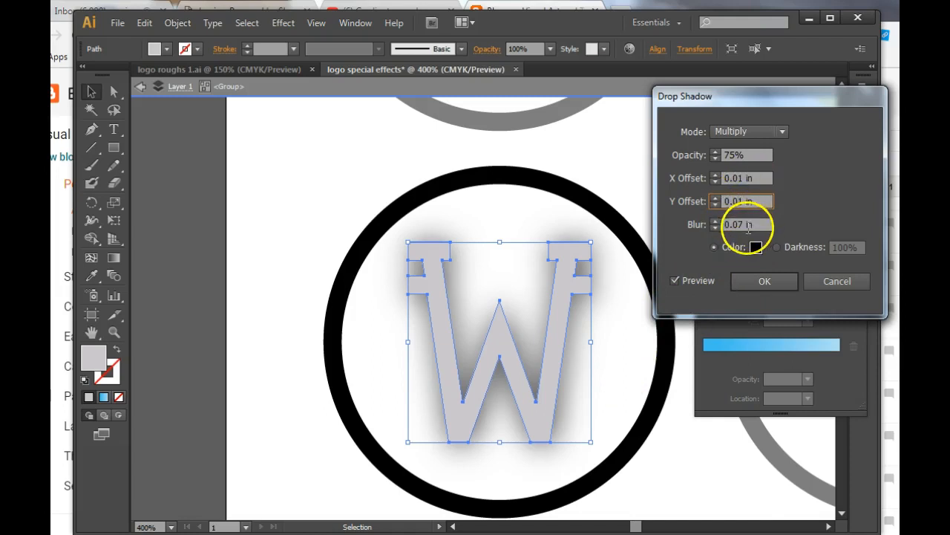
{"action": "left_click", "coordinate": [743, 226]}
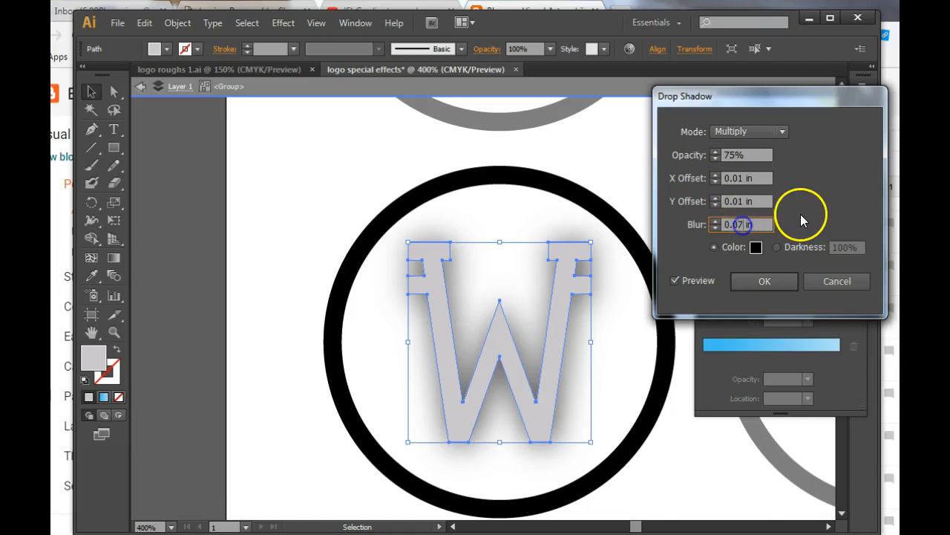
{"action": "key", "text": "BackSpace"}
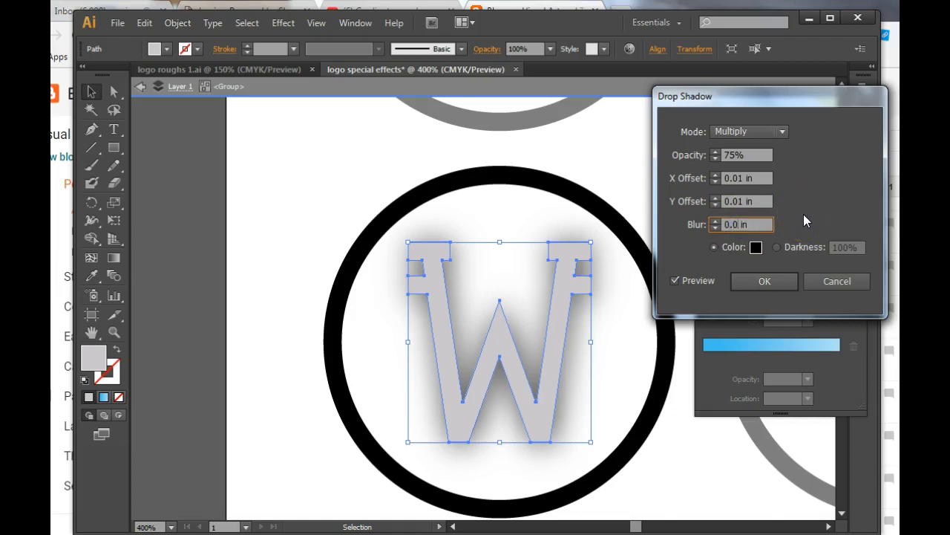
{"action": "type", "text": "1"}
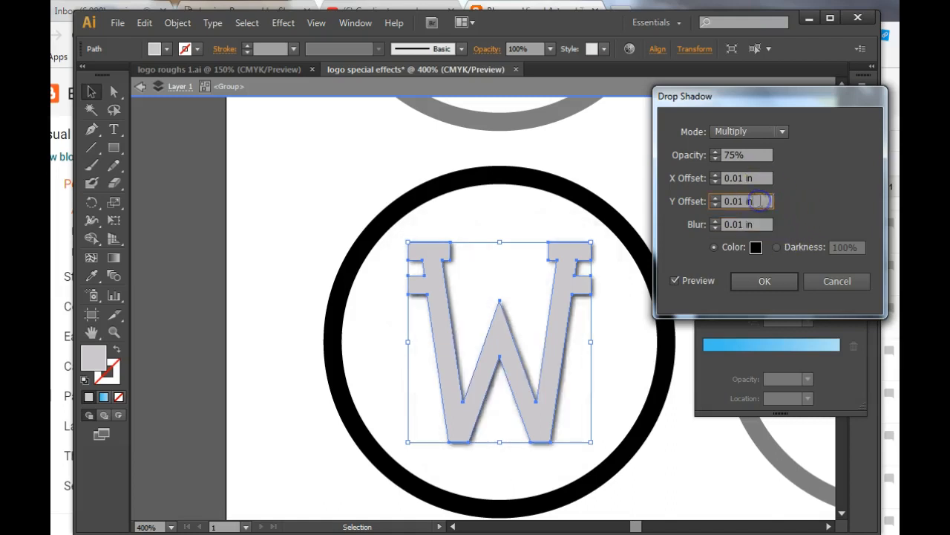
Set the shadow's blur to 0.03 in, apply the effect to the W and leave group isolation.
{"action": "left_click", "coordinate": [739, 202]}
{"action": "left_click", "coordinate": [743, 225]}
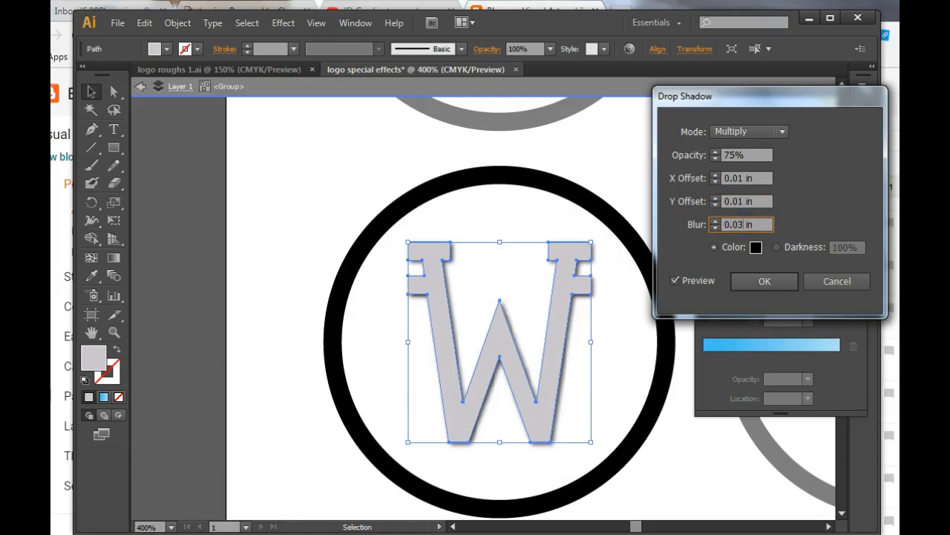
{"action": "left_click", "coordinate": [740, 201]}
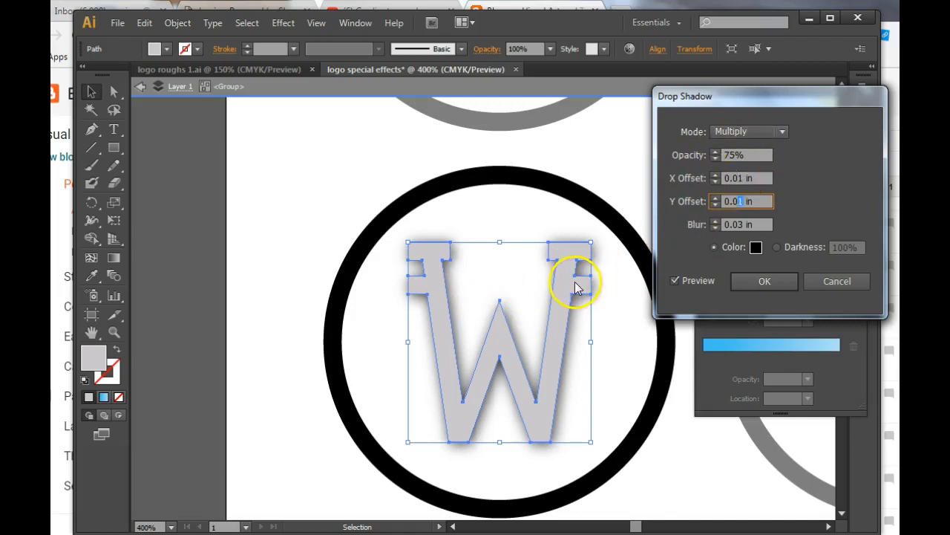
{"action": "left_click", "coordinate": [716, 204]}
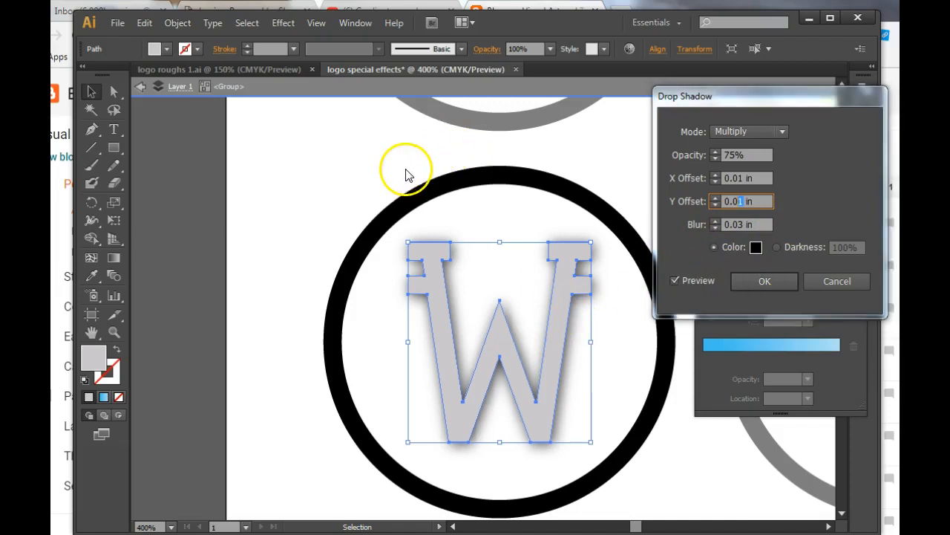
{"action": "left_click", "coordinate": [772, 276]}
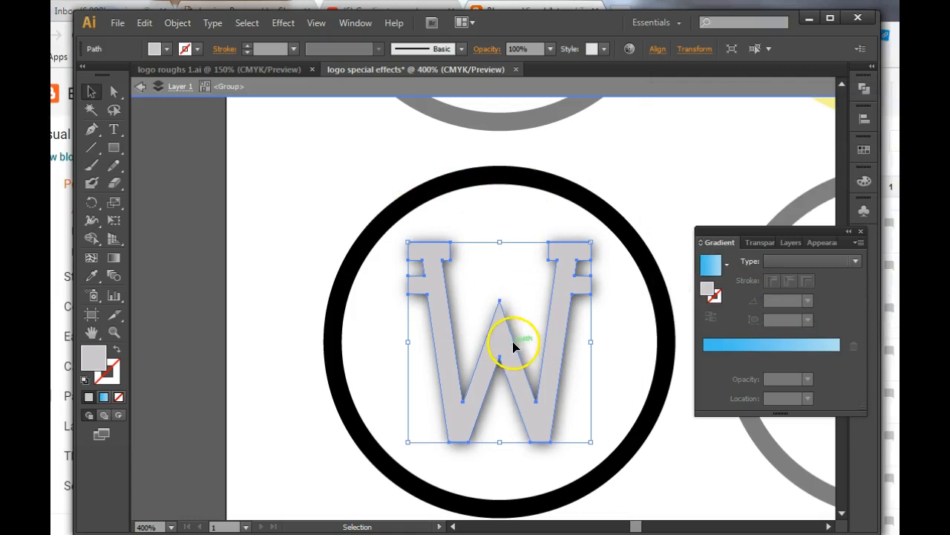
{"action": "left_click", "coordinate": [345, 161]}
Isolate the black ring around the W and swap its fill and stroke to make a solid disc.
{"action": "left_click", "coordinate": [475, 182]}
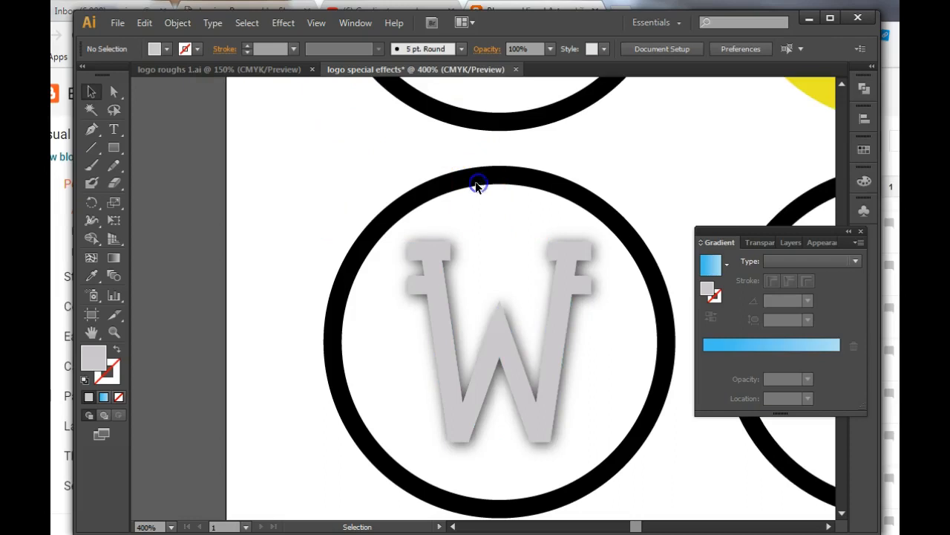
{"action": "left_click", "coordinate": [376, 236]}
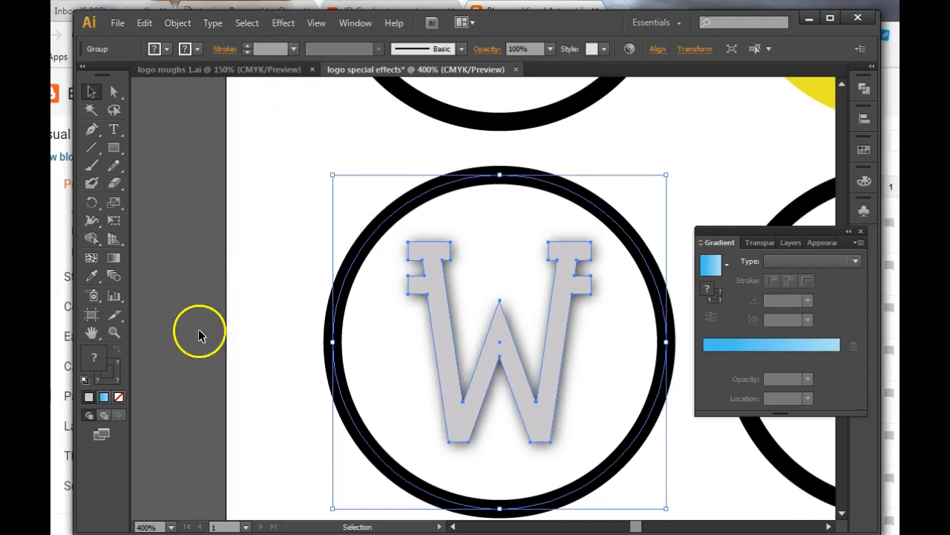
{"action": "left_click", "coordinate": [290, 346]}
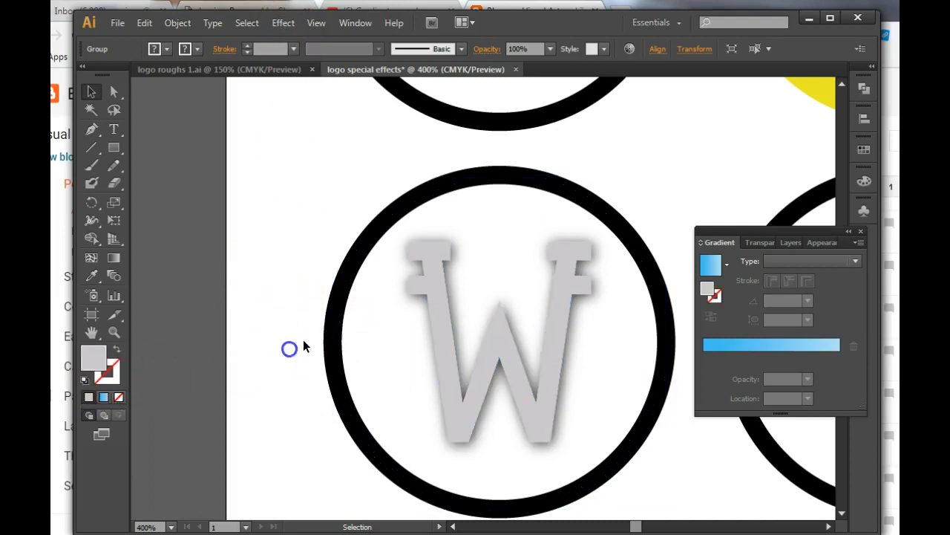
{"action": "double_click", "coordinate": [338, 351]}
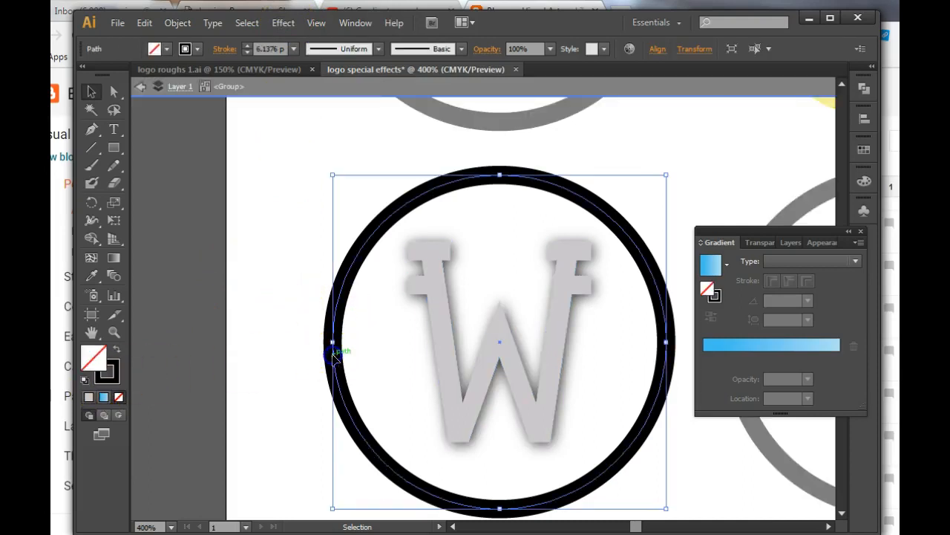
{"action": "left_click", "coordinate": [114, 347]}
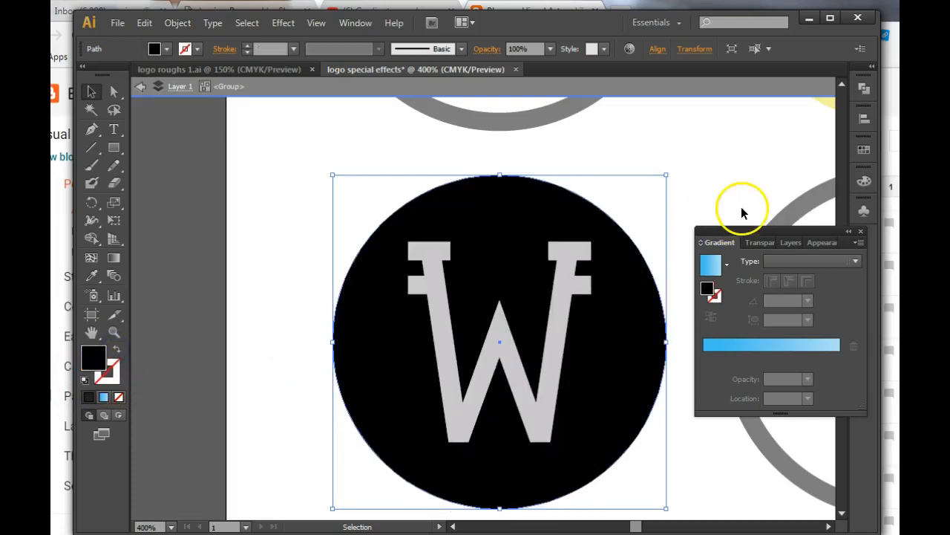
Change the disc's fill to medium grey 726F70 and leave group isolation.
{"action": "double_click", "coordinate": [92, 348]}
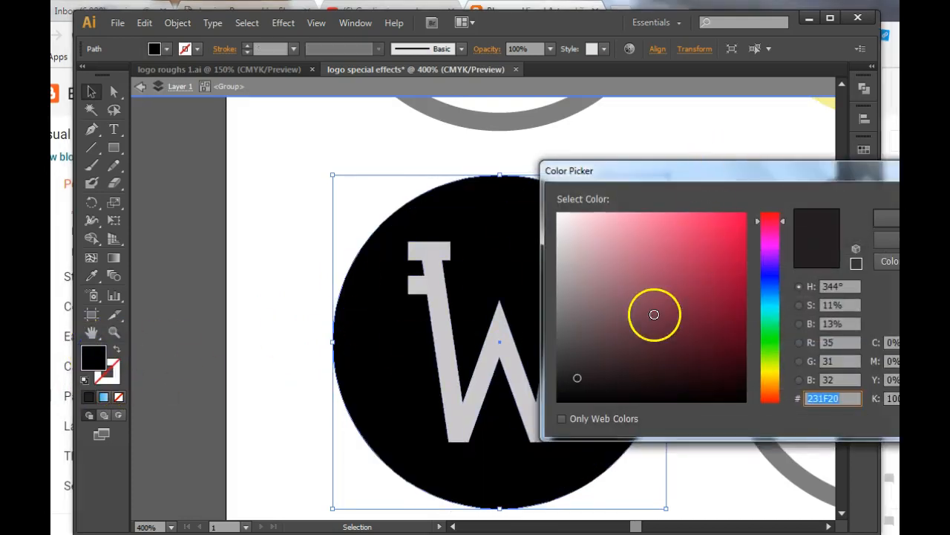
{"action": "left_click_drag", "start_coordinate": [563, 282], "coordinate": [566, 313]}
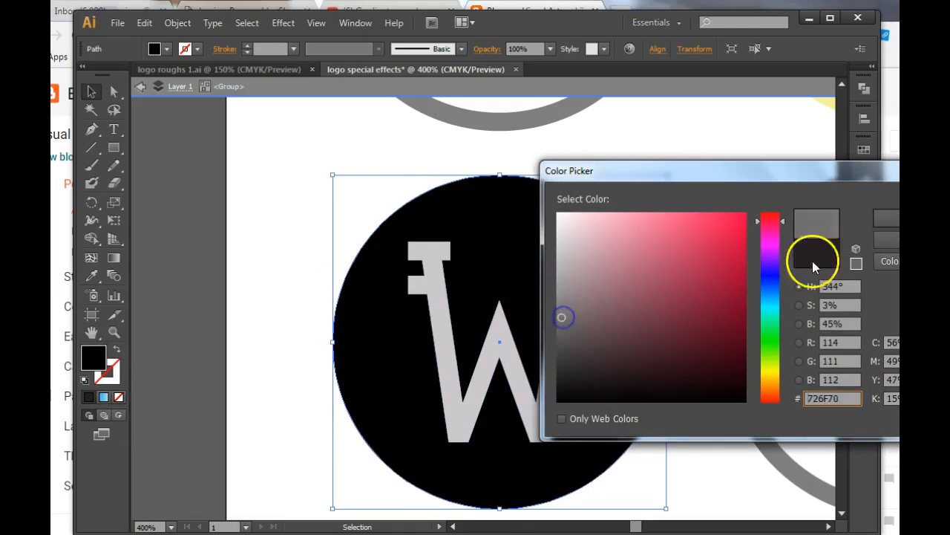
{"action": "left_click", "coordinate": [879, 218]}
{"action": "left_click", "coordinate": [211, 261]}
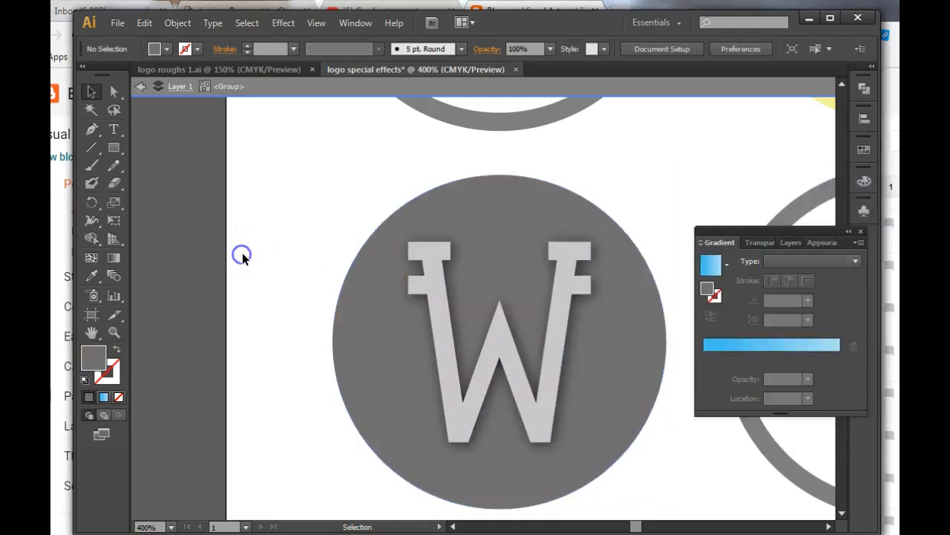
Isolate the grey disc behind the W and start a Stylize Inner Glow effect on it with preview enabled.
{"action": "left_click", "coordinate": [387, 345]}
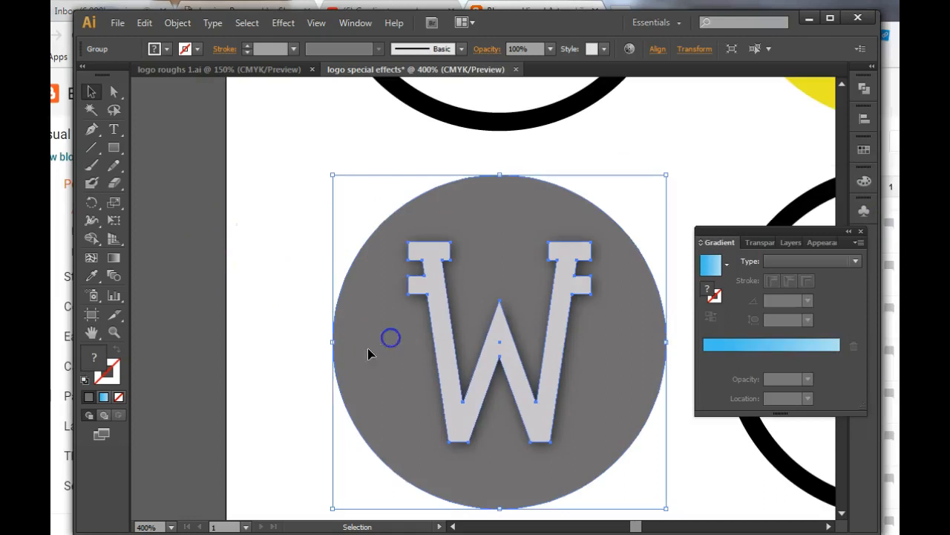
{"action": "double_click", "coordinate": [393, 354]}
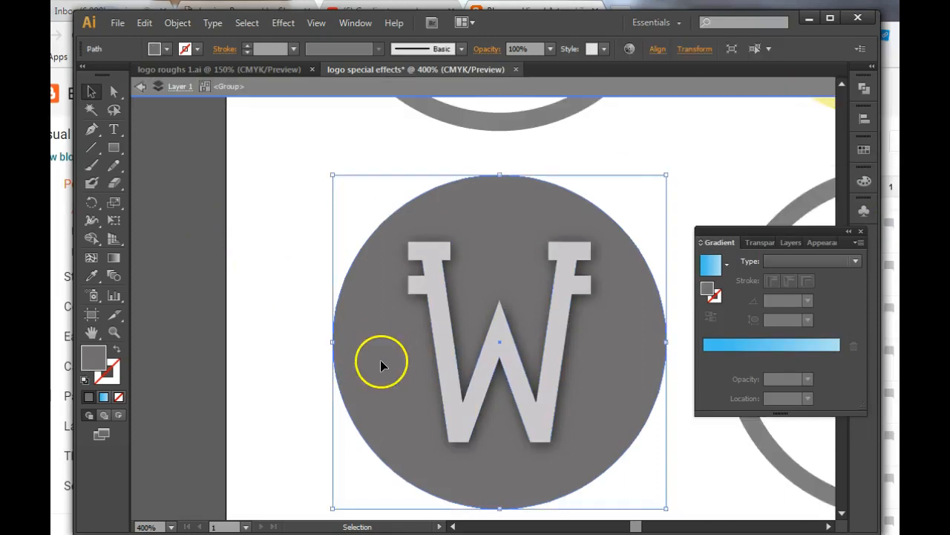
{"action": "left_click", "coordinate": [283, 22]}
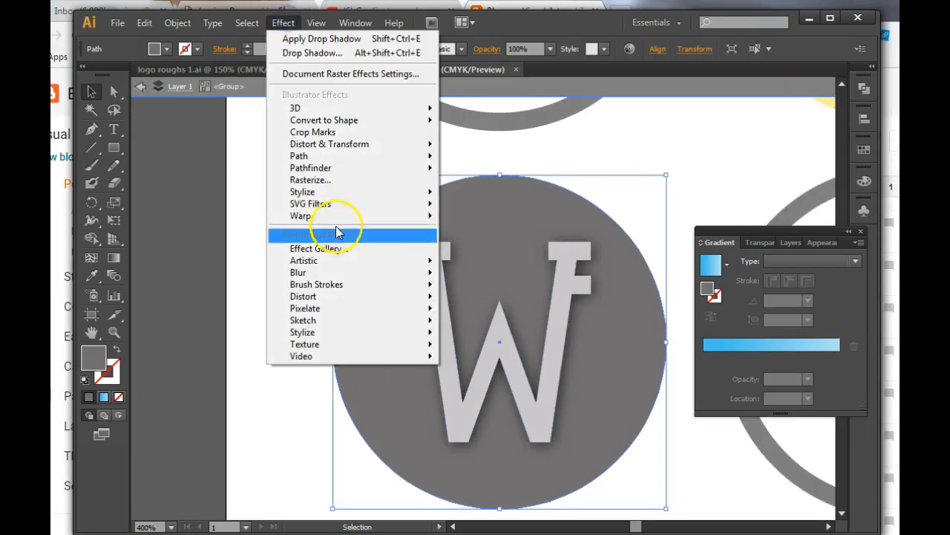
{"action": "mouse_move", "coordinate": [334, 192]}
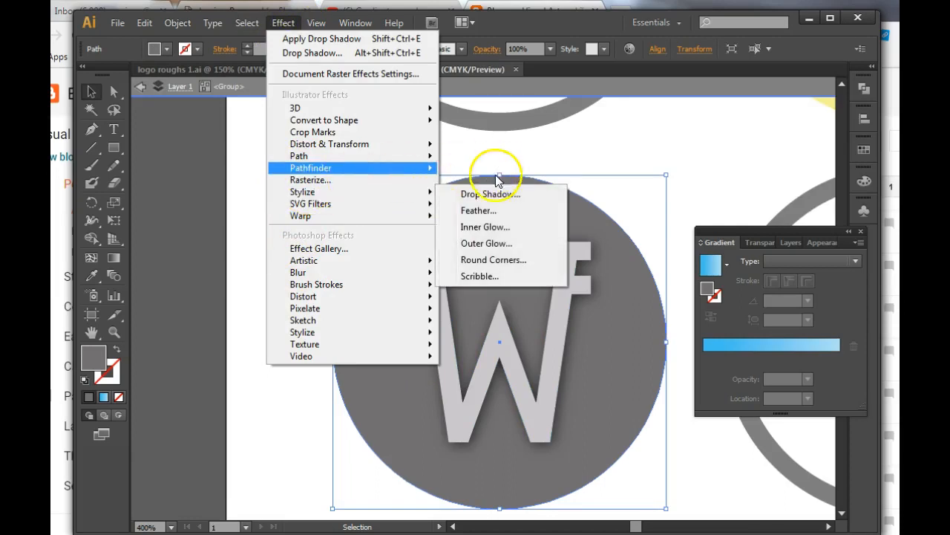
{"action": "left_click", "coordinate": [484, 227]}
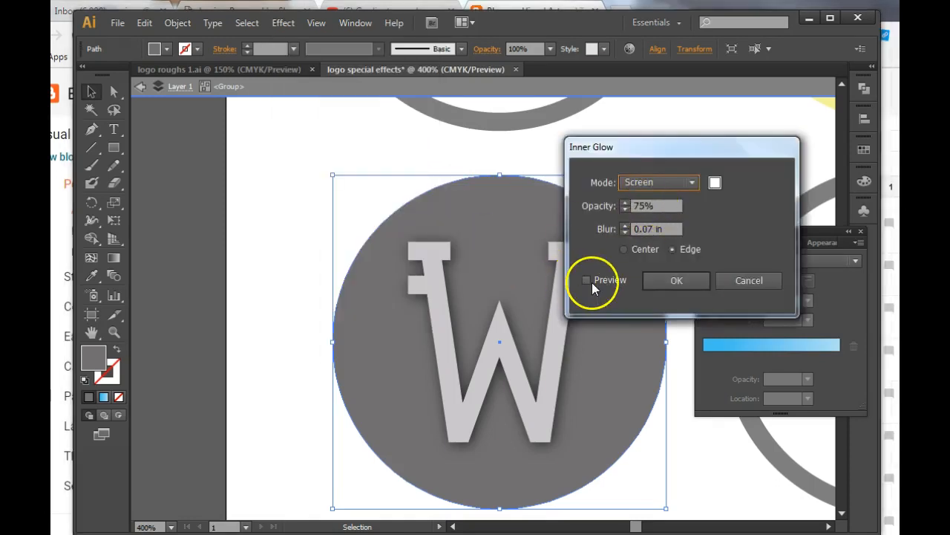
{"action": "left_click", "coordinate": [587, 281]}
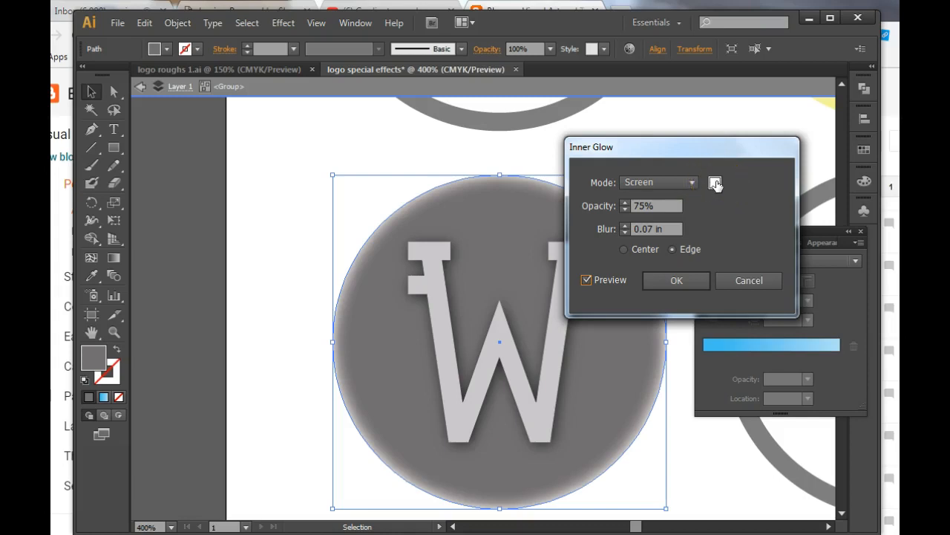
Set the inner glow's blur to 0.09 in, apply the effect to the disc and deselect it.
{"action": "left_click", "coordinate": [645, 229]}
{"action": "key", "text": "BackSpace"}
{"action": "type", "text": "9"}
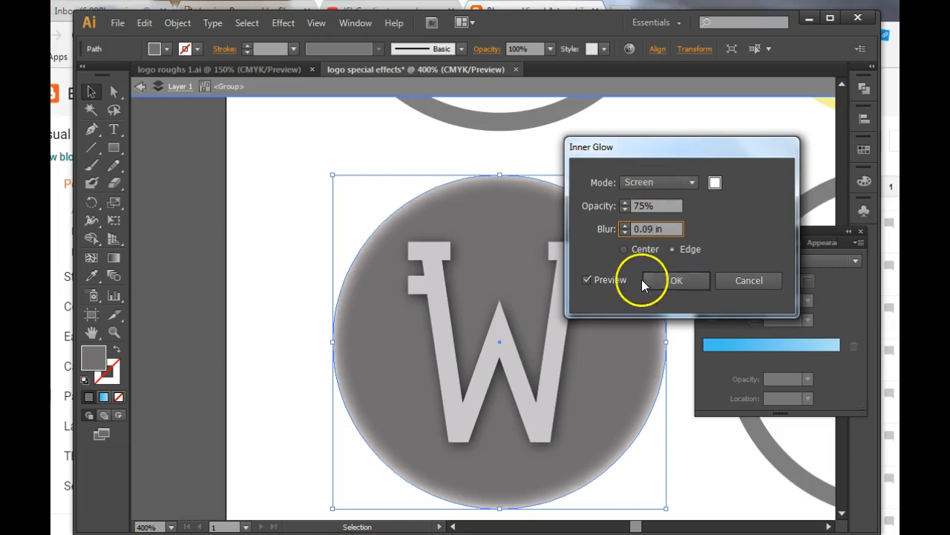
{"action": "left_click", "coordinate": [641, 206]}
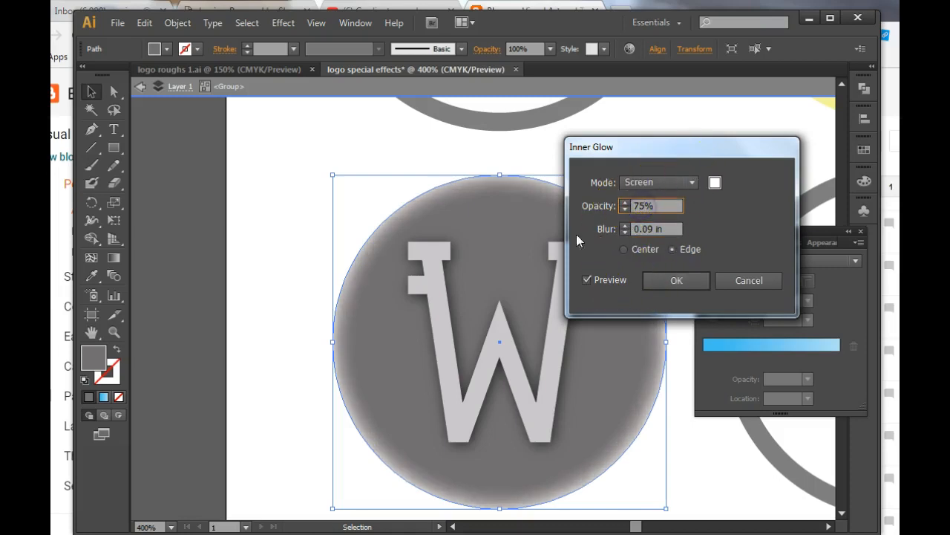
{"action": "left_click", "coordinate": [669, 281]}
{"action": "left_click", "coordinate": [270, 300]}
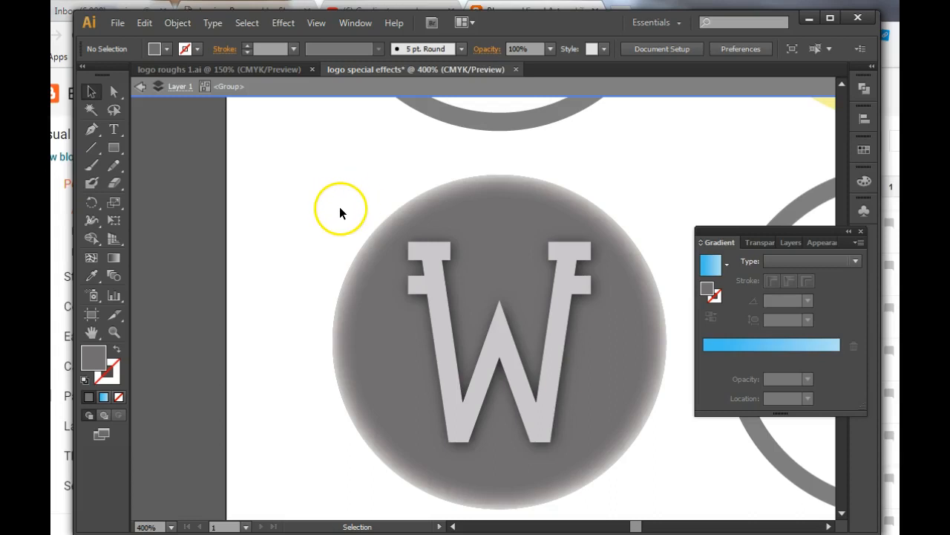
Select the disc again and dock the floating Gradient panel group with the collapsed panel icons.
{"action": "left_click_drag", "start_coordinate": [340, 208], "coordinate": [646, 479]}
{"action": "left_click", "coordinate": [301, 395]}
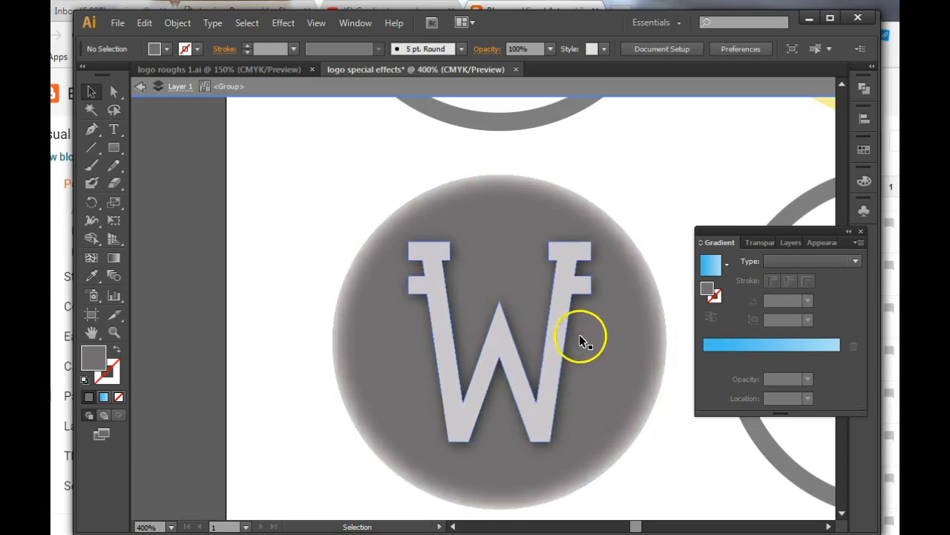
{"action": "left_click", "coordinate": [340, 339]}
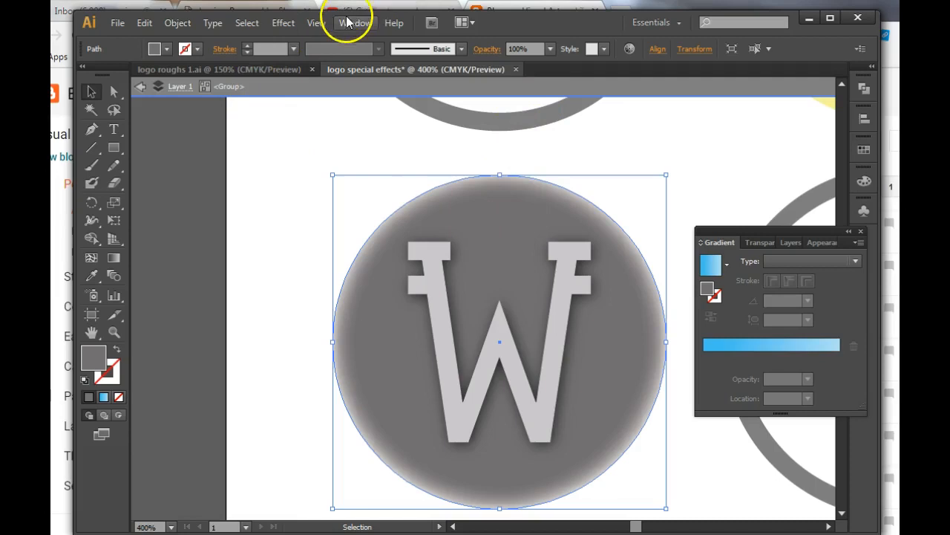
{"action": "left_click_drag", "start_coordinate": [785, 236], "coordinate": [850, 246]}
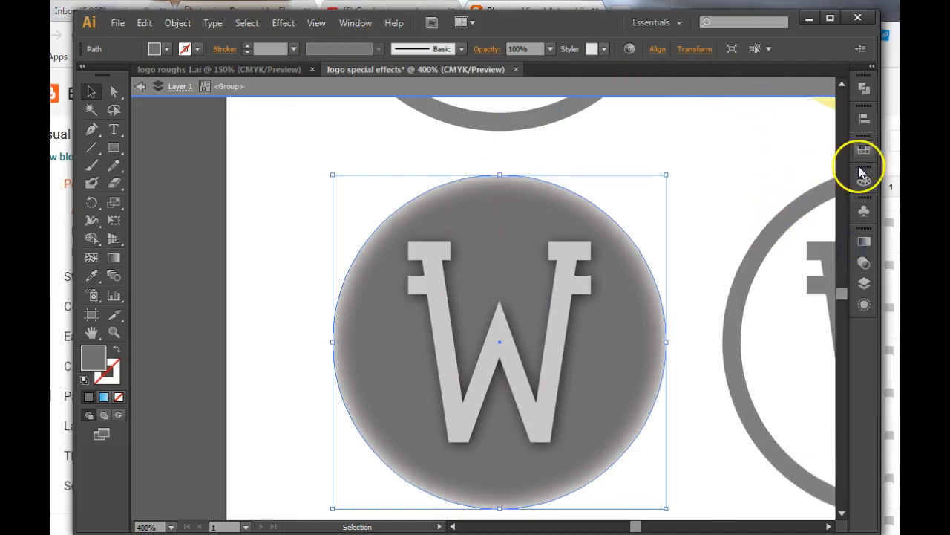
Show the disc's Appearance attributes and enlarge the panel so its whole list of attributes fits.
{"action": "left_click", "coordinate": [353, 23]}
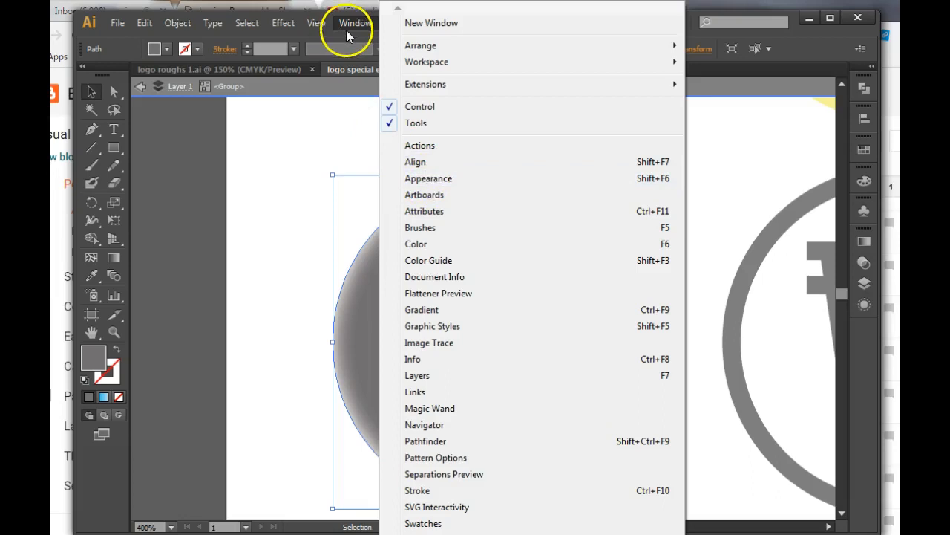
{"action": "left_click", "coordinate": [409, 178]}
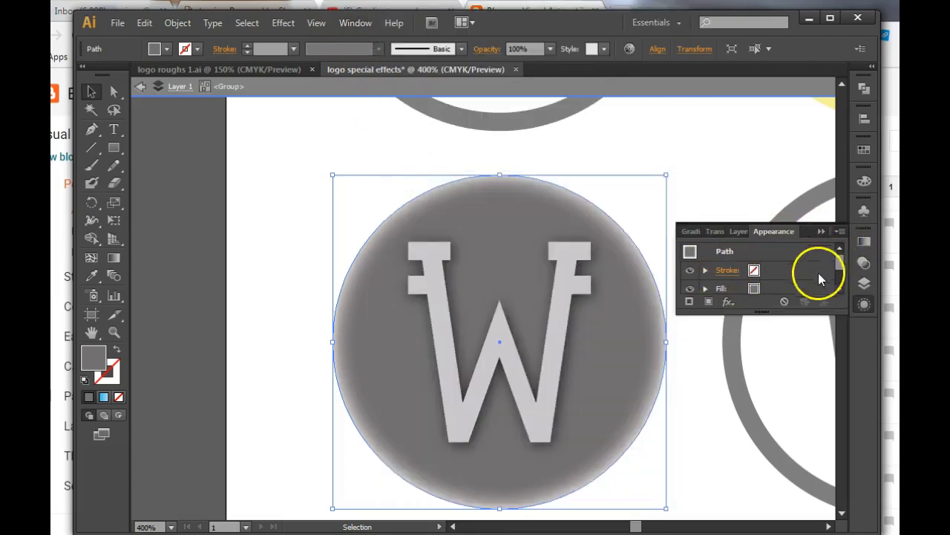
{"action": "left_click_drag", "start_coordinate": [780, 313], "coordinate": [779, 410]}
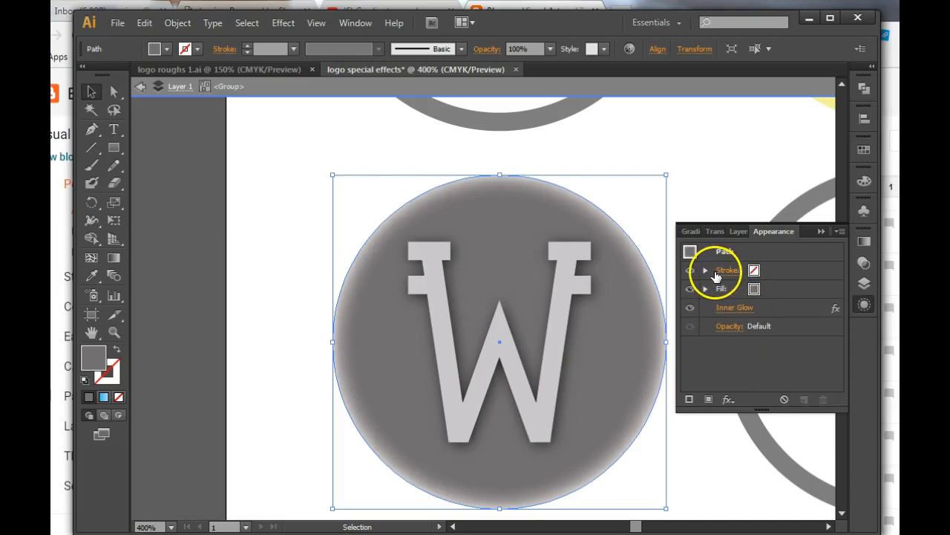
Edit the disc's existing inner glow to a blur of 0.07 in, and switch the effect off and back on to compare.
{"action": "left_click", "coordinate": [730, 306]}
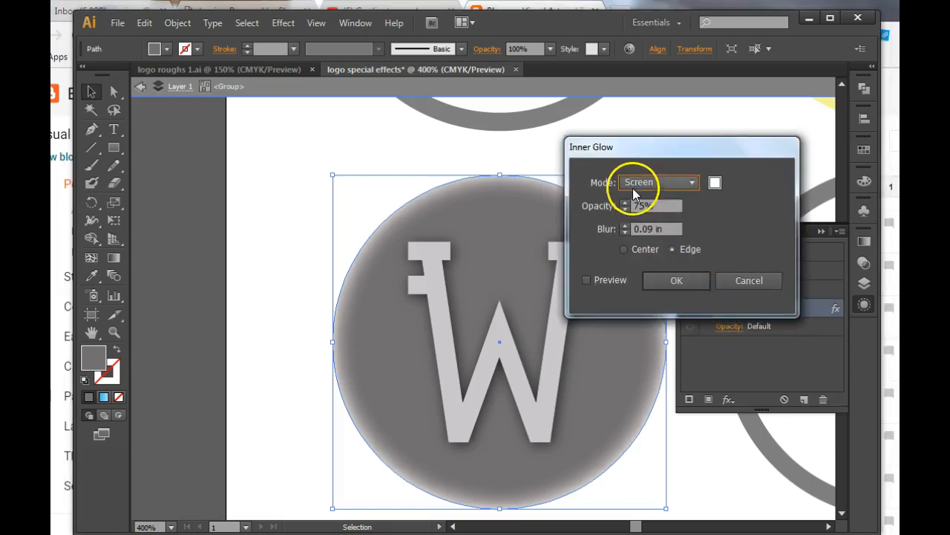
{"action": "double_click", "coordinate": [649, 230]}
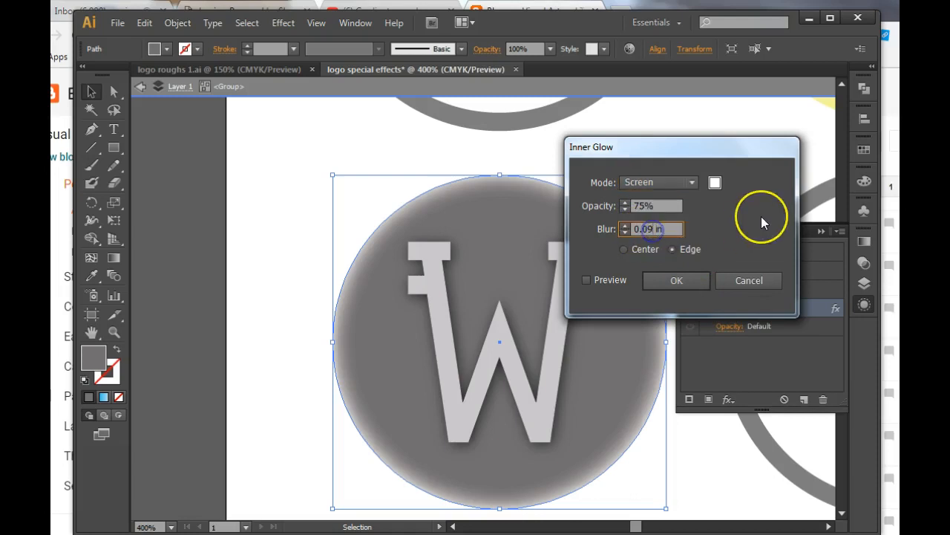
{"action": "type", "text": "7"}
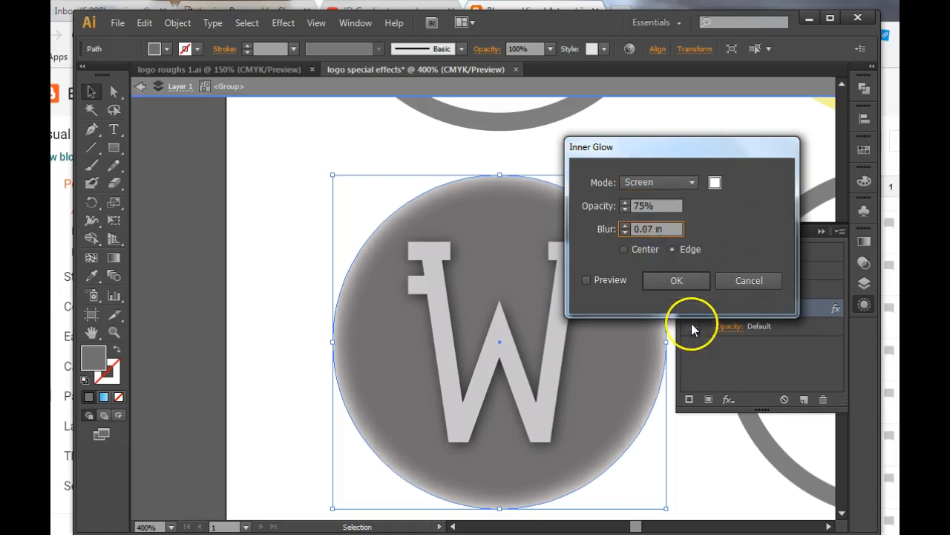
{"action": "left_click", "coordinate": [670, 285]}
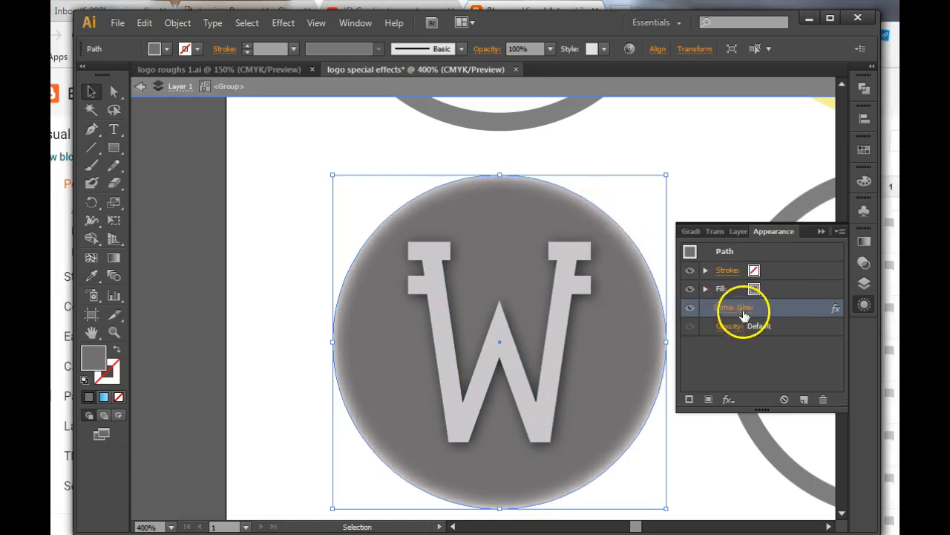
{"action": "left_click", "coordinate": [690, 307]}
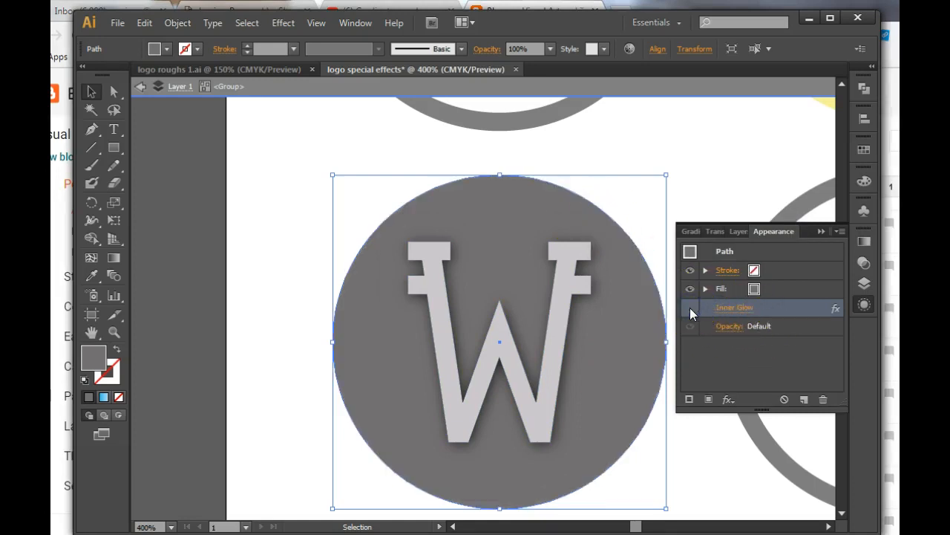
{"action": "left_click", "coordinate": [690, 307]}
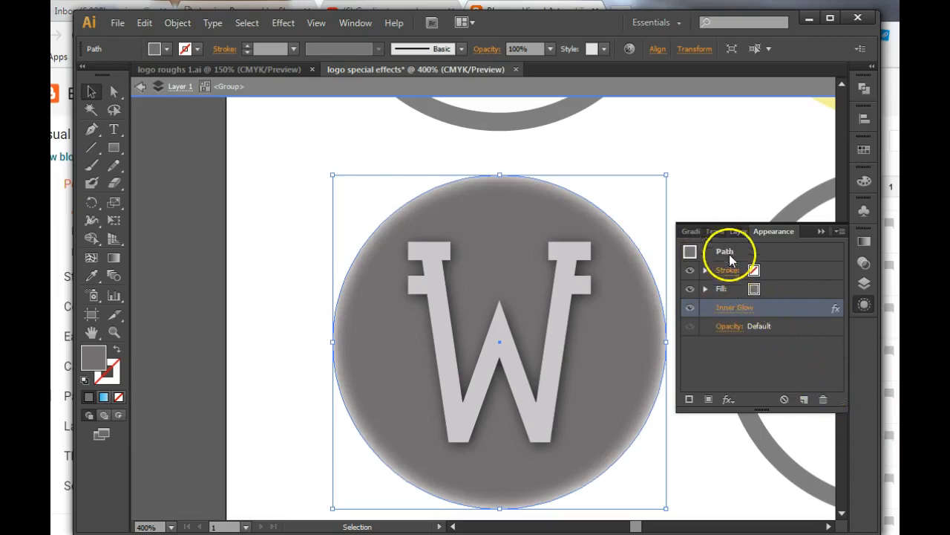
Collapse the Appearance panel back to its icon and deselect the disc.
{"action": "left_click_drag", "start_coordinate": [808, 226], "coordinate": [859, 314]}
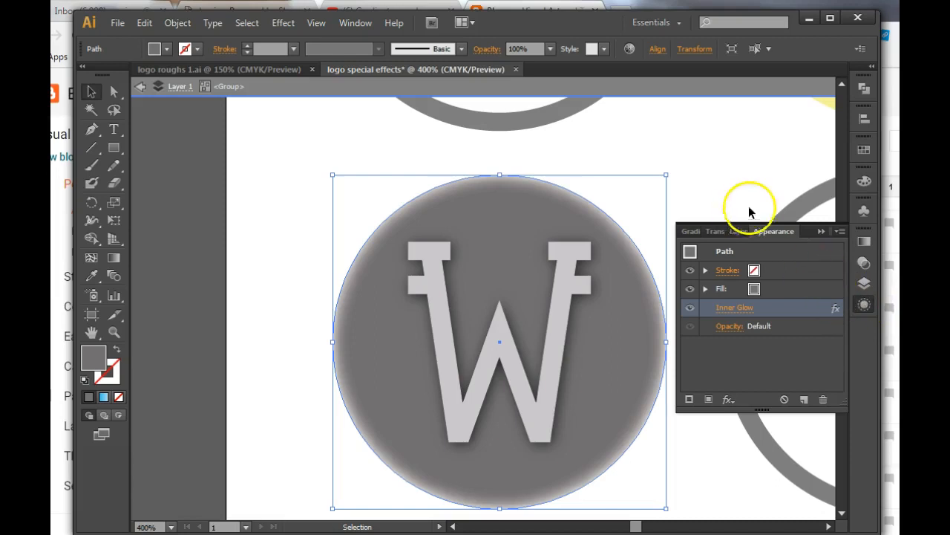
{"action": "left_click", "coordinate": [821, 231]}
{"action": "left_click", "coordinate": [862, 306]}
{"action": "left_click", "coordinate": [862, 306]}
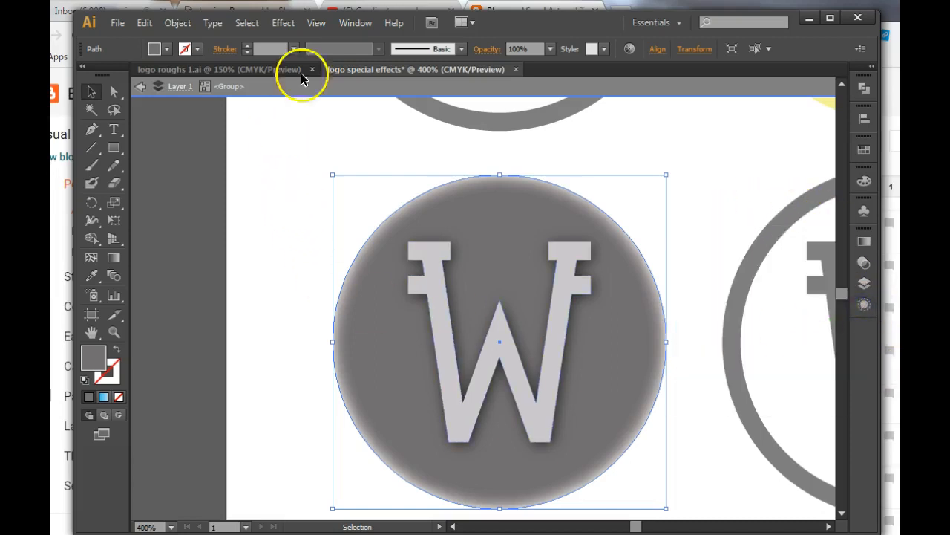
{"action": "left_click", "coordinate": [352, 23]}
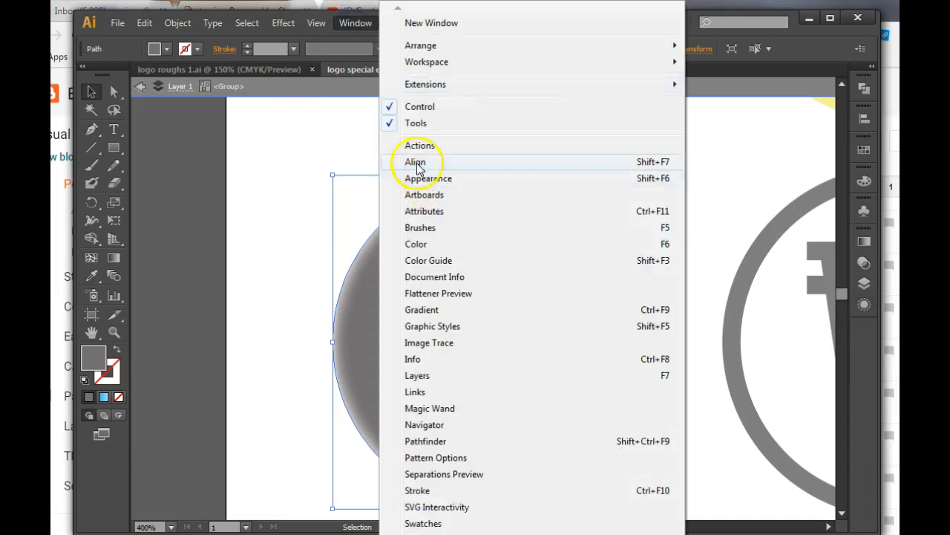
{"action": "left_click", "coordinate": [117, 24]}
{"action": "left_click", "coordinate": [384, 143]}
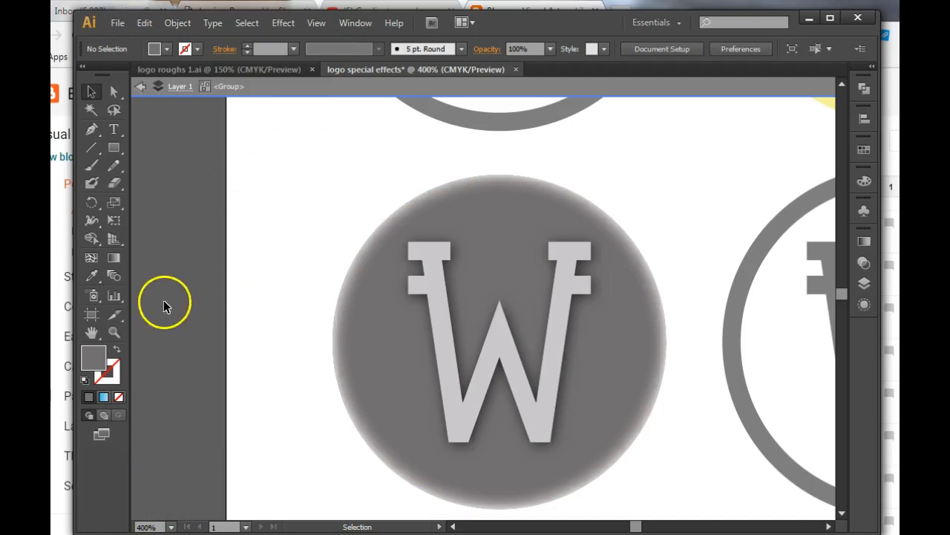